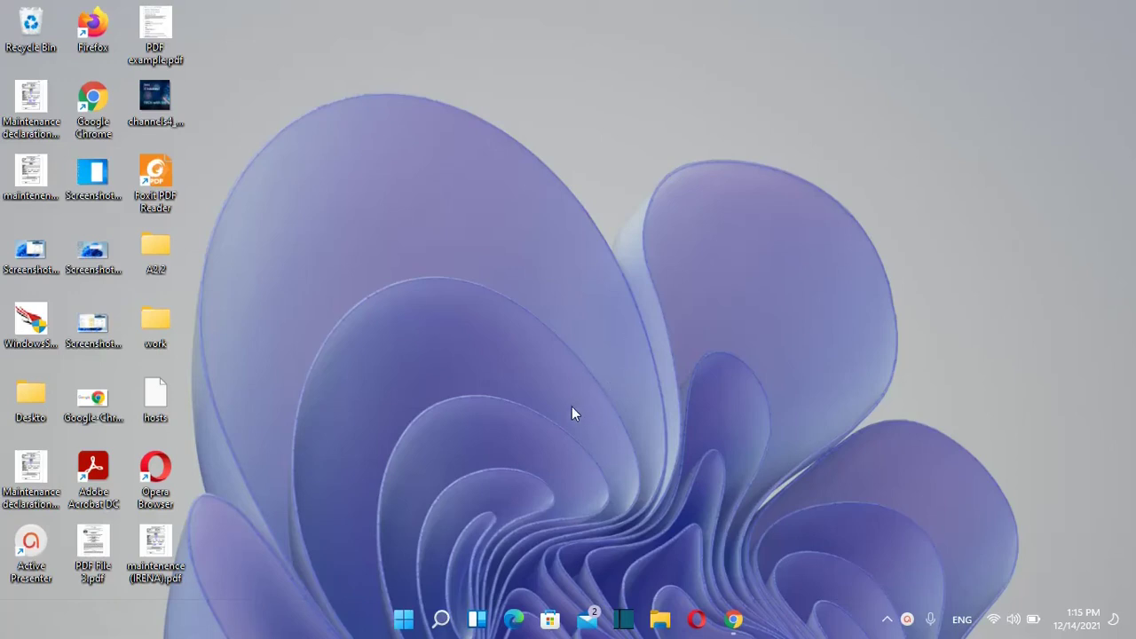
Look at the customization options for the built-in Windows Weather widget, then close the widgets board.
{"action": "left_click", "coordinate": [478, 619]}
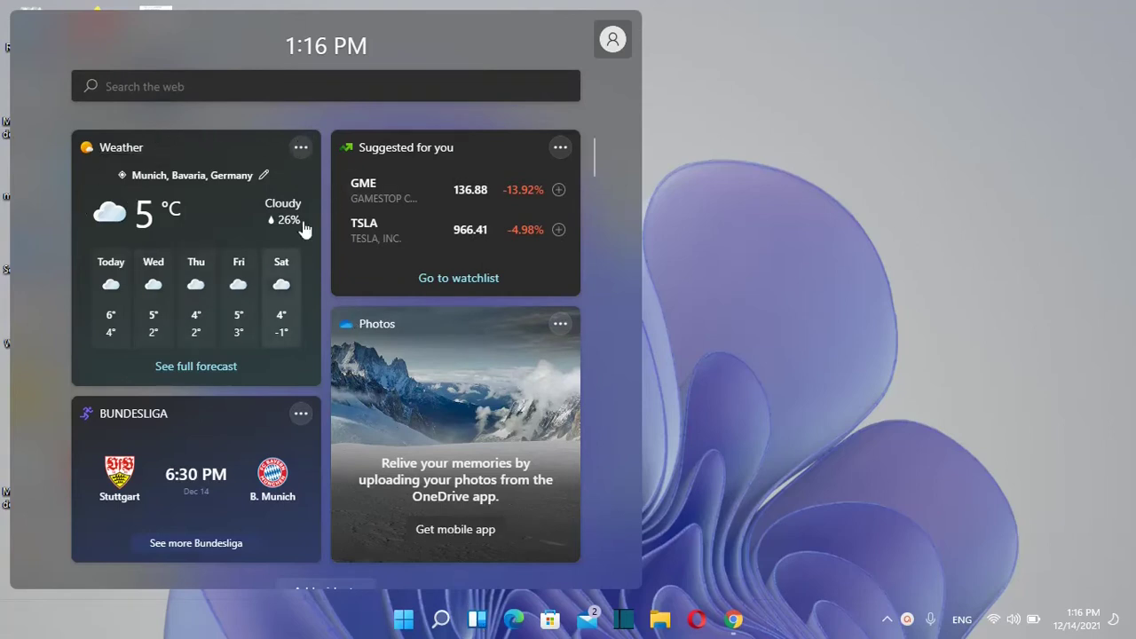
{"action": "left_click", "coordinate": [302, 149]}
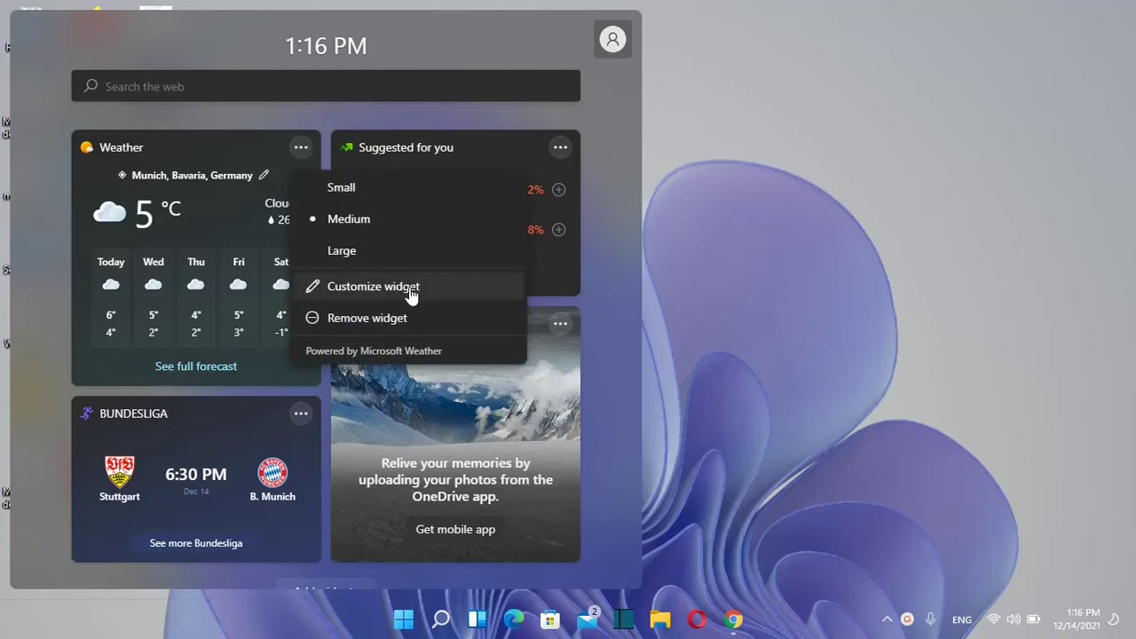
{"action": "left_click", "coordinate": [381, 296]}
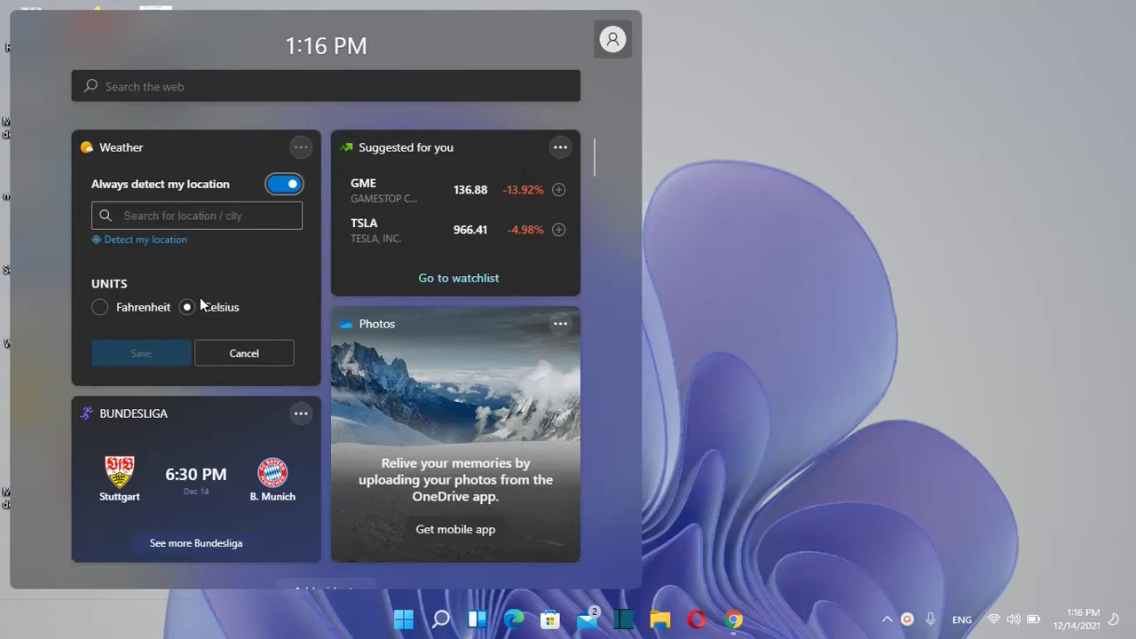
{"action": "left_click", "coordinate": [670, 380]}
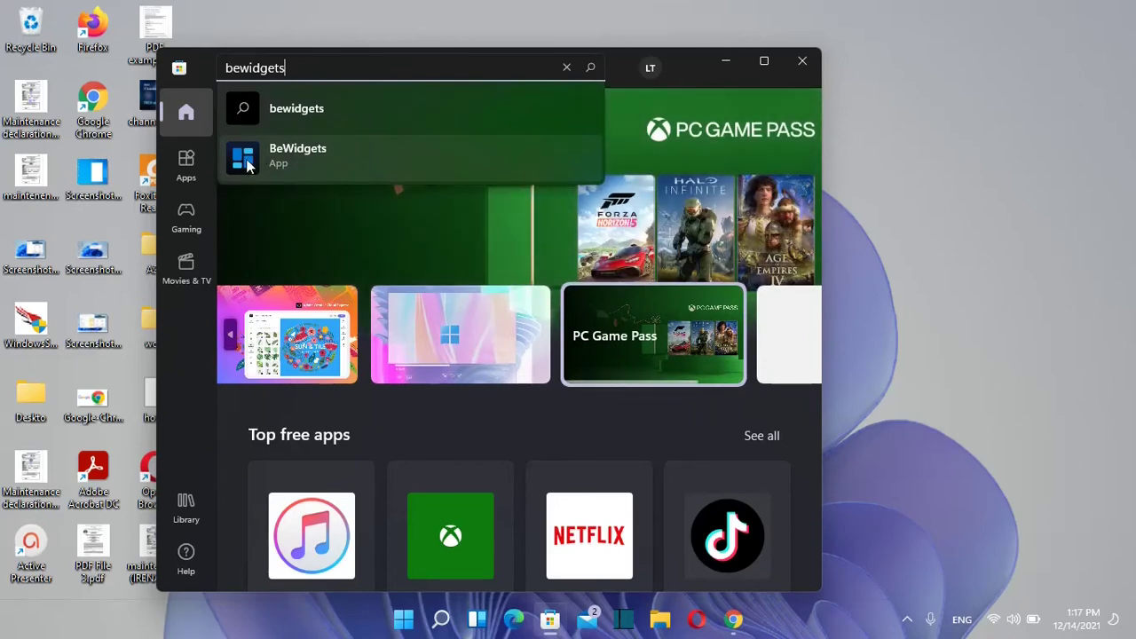
Install the BeWidgets app from its Microsoft Store page and launch it.
{"action": "left_click", "coordinate": [249, 166]}
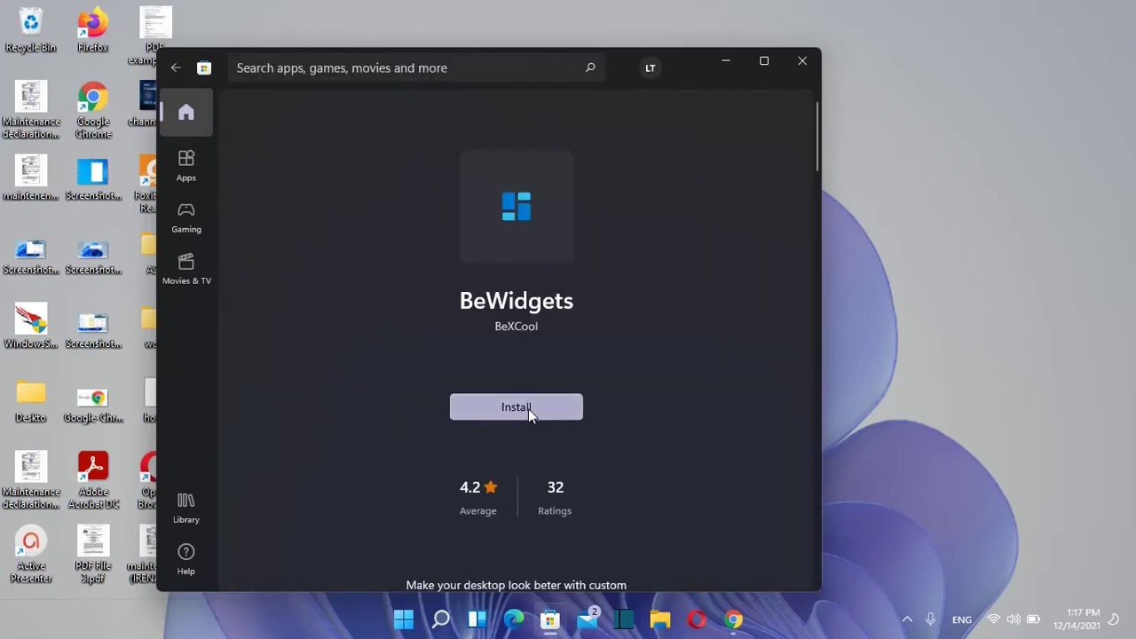
{"action": "left_click", "coordinate": [512, 410]}
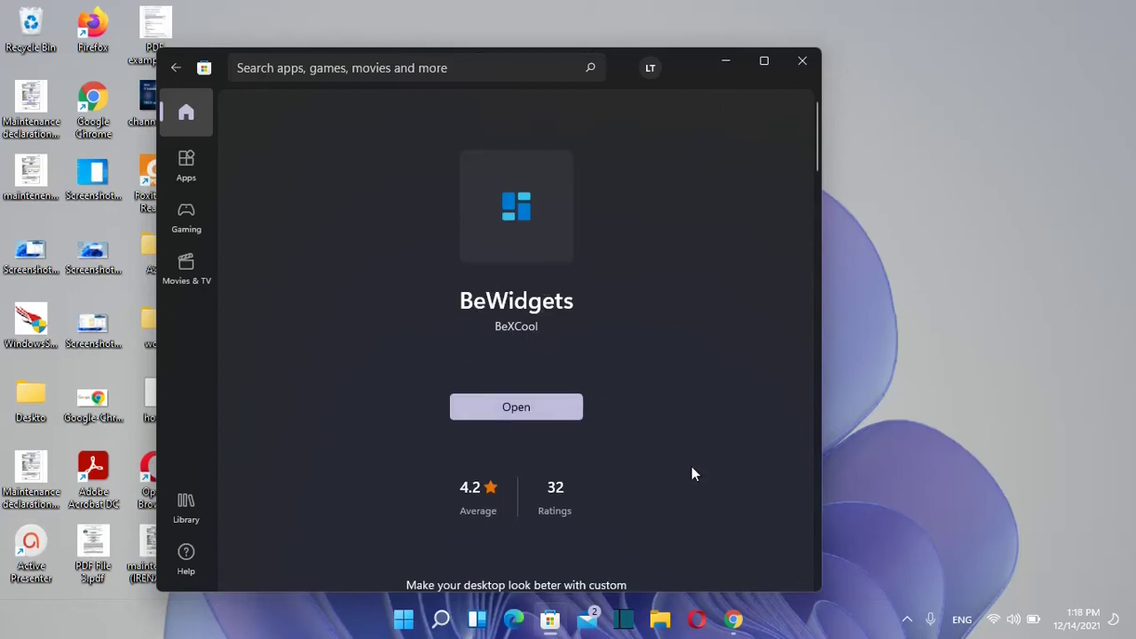
{"action": "left_click", "coordinate": [534, 413]}
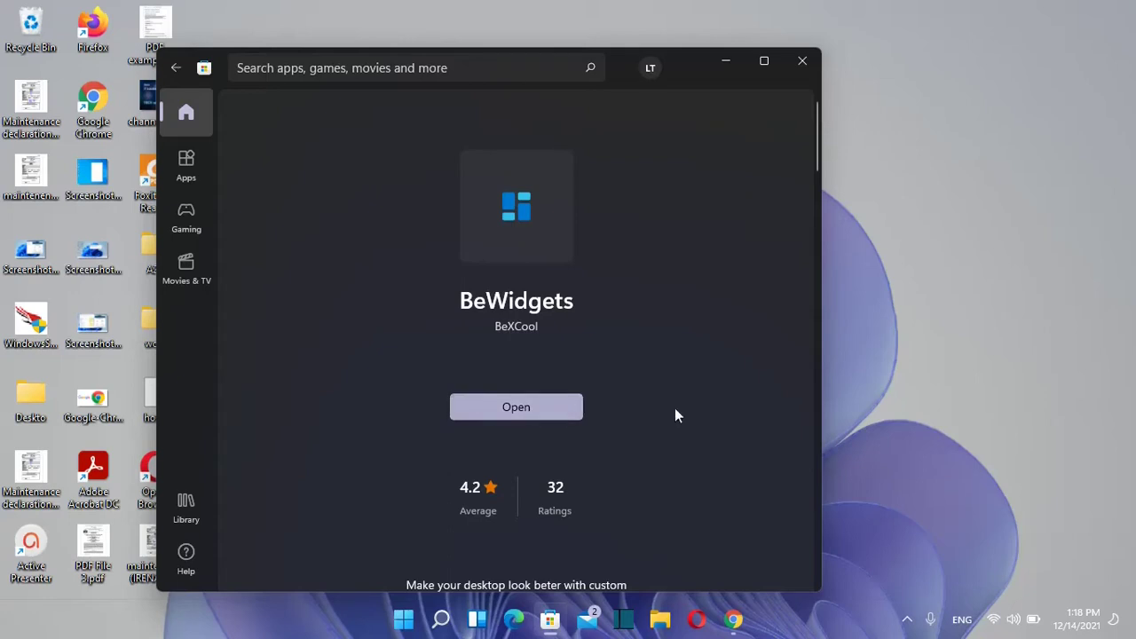
Add a new BeWidgets widget of type Time and name it 'Clock'.
{"action": "left_click", "coordinate": [441, 621]}
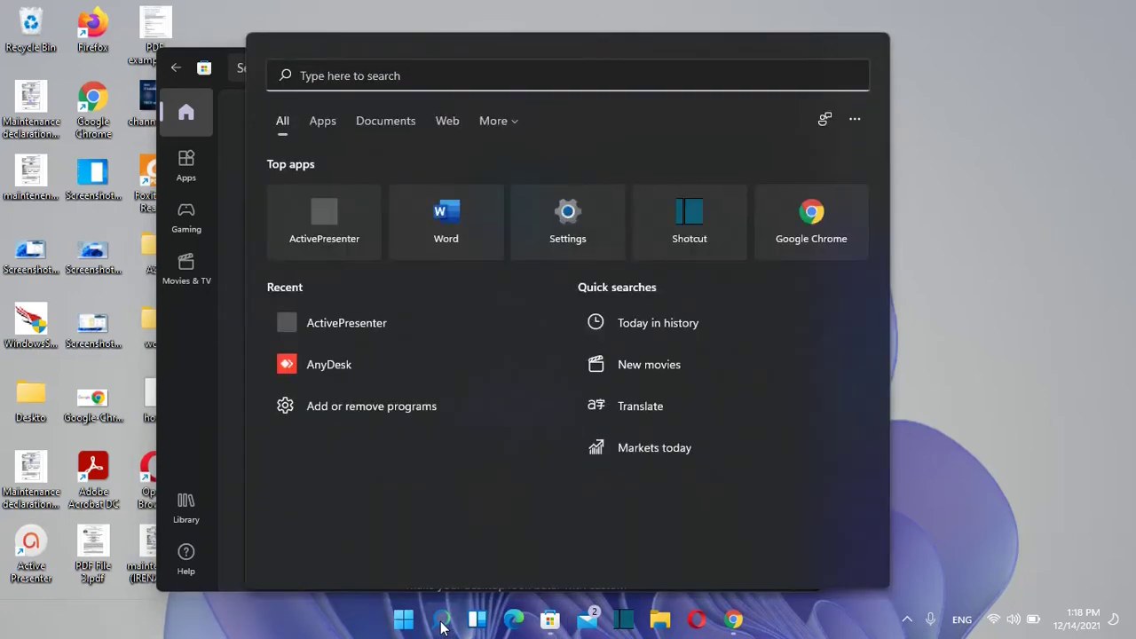
{"action": "left_click", "coordinate": [441, 621]}
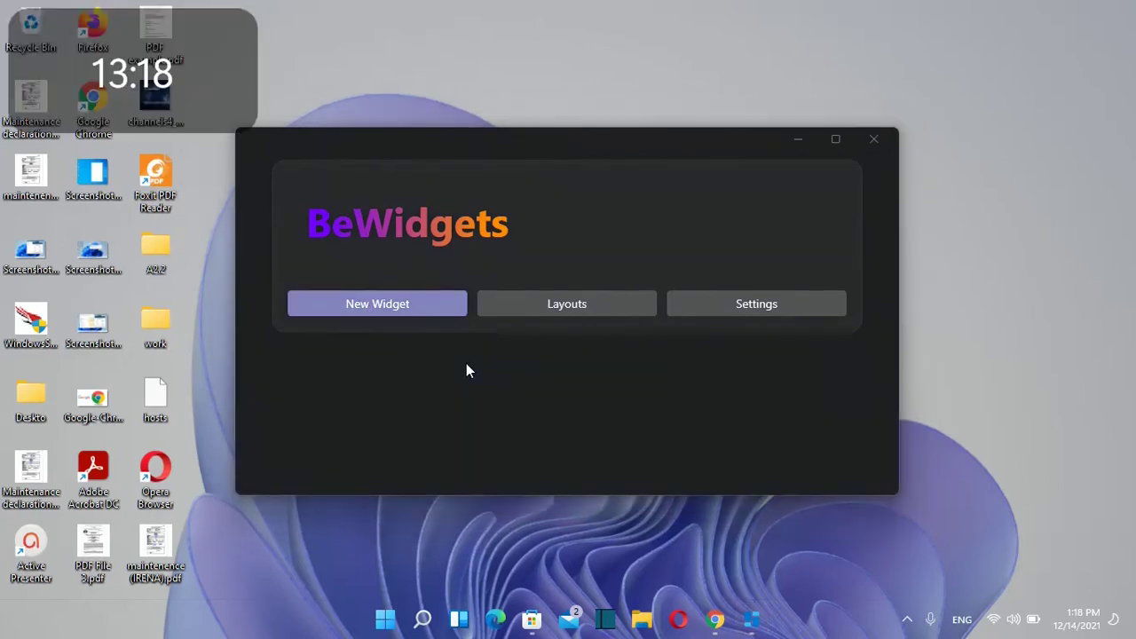
{"action": "left_click", "coordinate": [437, 323]}
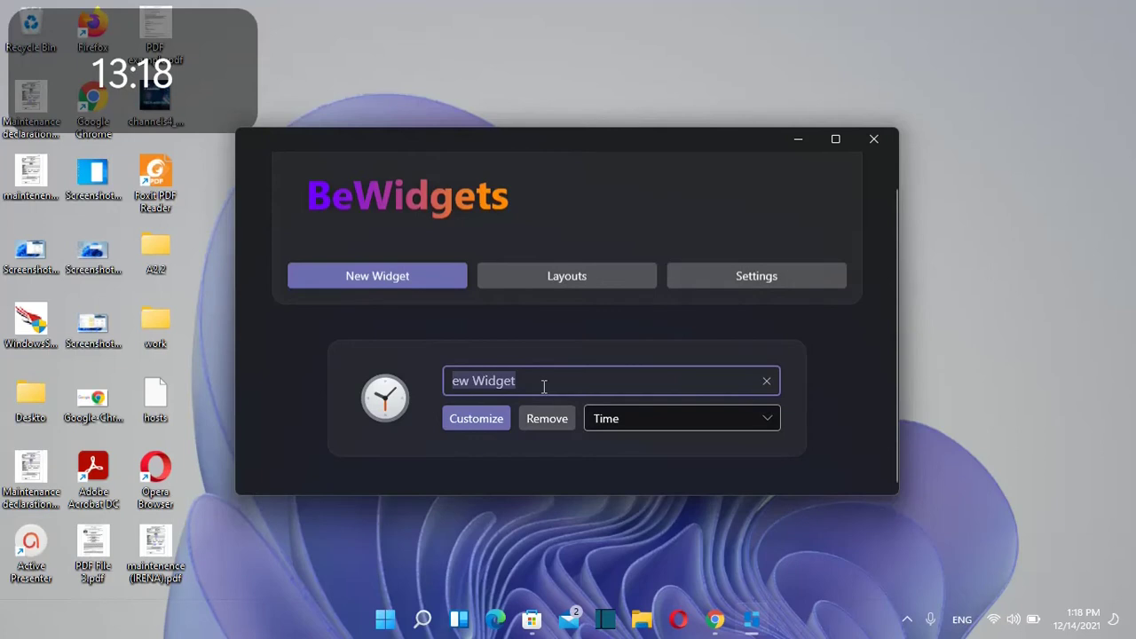
{"action": "type", "text": "Clock"}
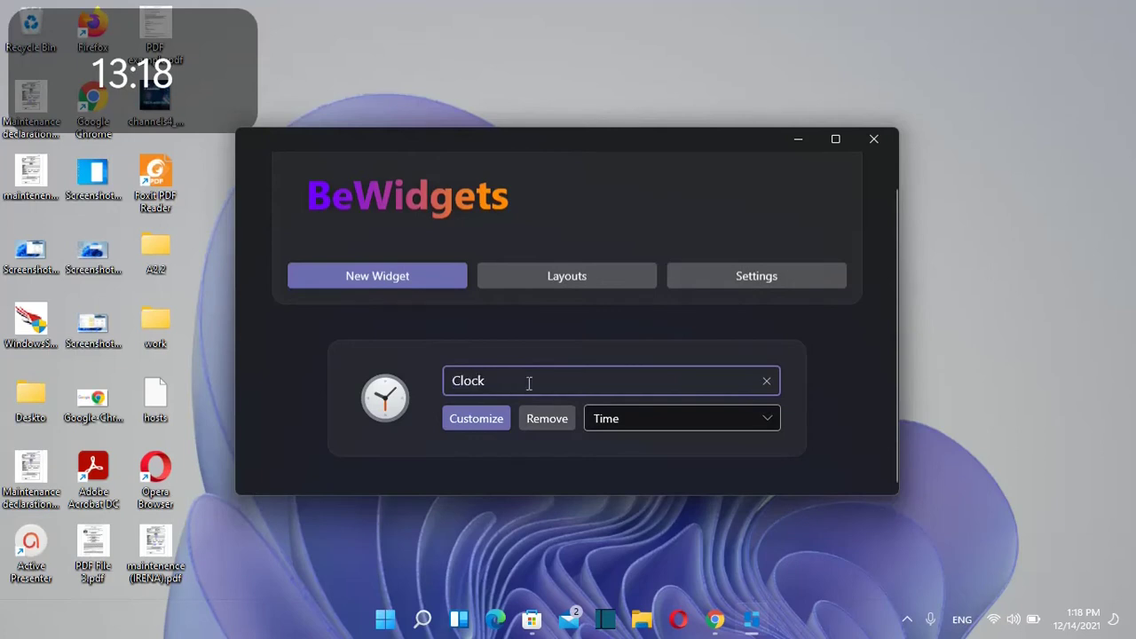
{"action": "left_click", "coordinate": [619, 418]}
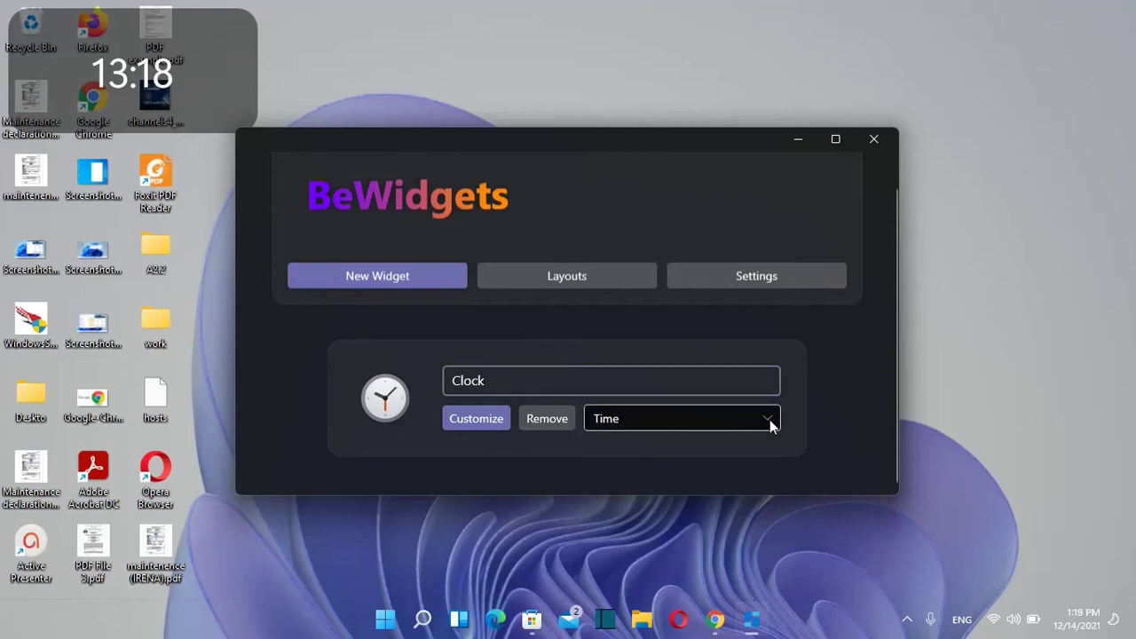
In the Clock widget's customization settings, change its height from 150 to 300.
{"action": "left_click", "coordinate": [454, 419]}
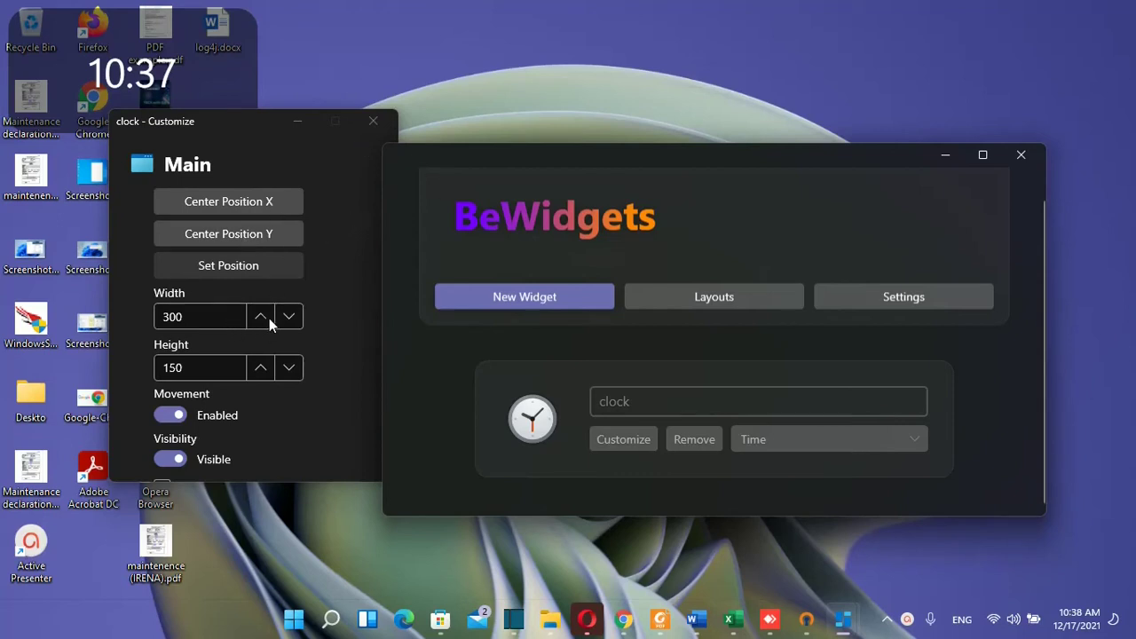
{"action": "left_click", "coordinate": [213, 320]}
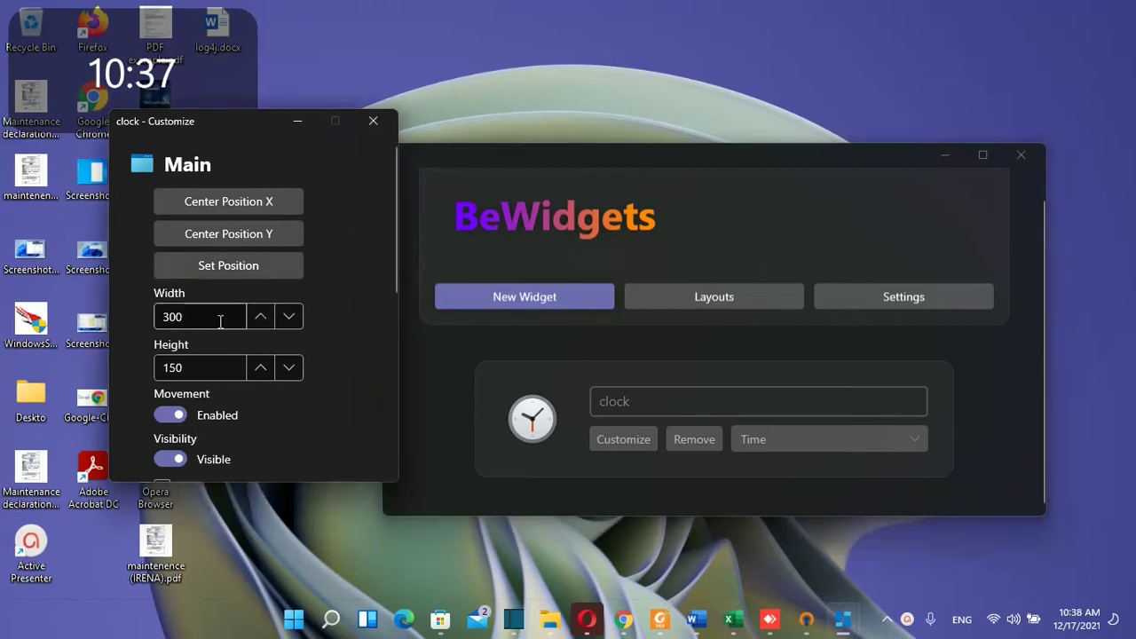
{"action": "left_click", "coordinate": [202, 372]}
{"action": "left_click_drag", "start_coordinate": [202, 372], "coordinate": [162, 377]}
{"action": "type", "text": "300"}
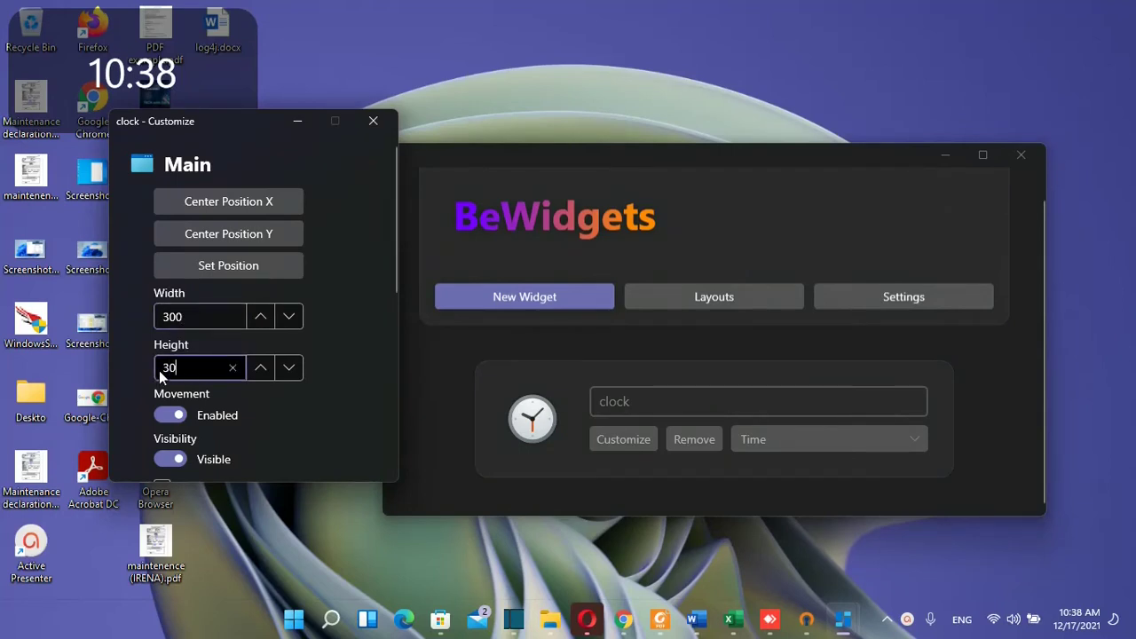
{"action": "left_click", "coordinate": [277, 424]}
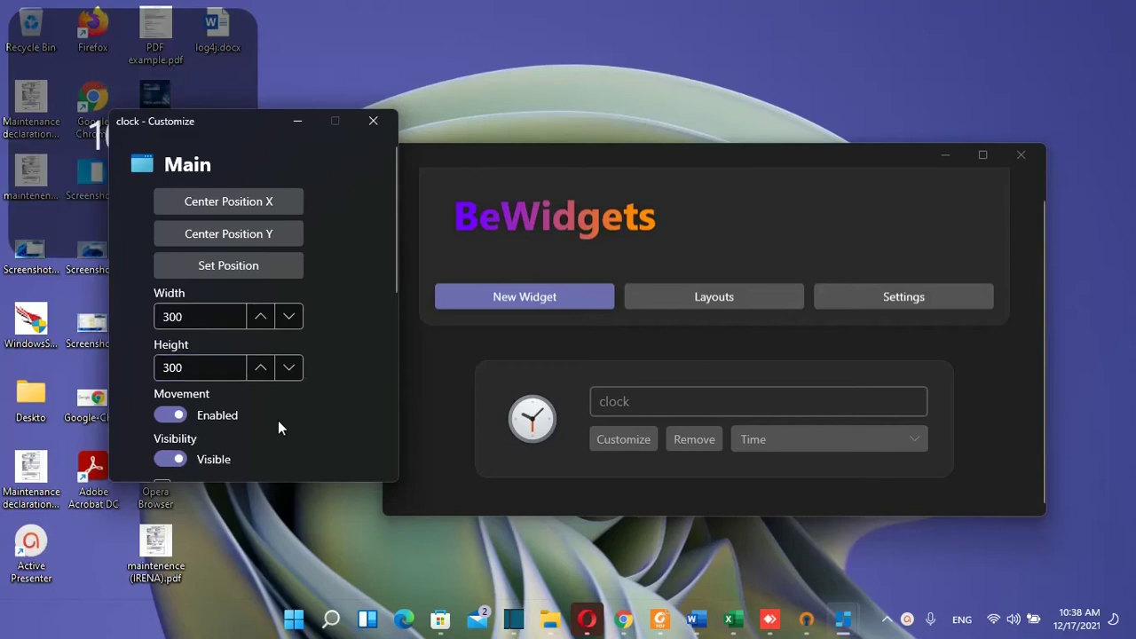
Reduce the clock's height to 100 and place it at the top of the desktop.
{"action": "left_click_drag", "start_coordinate": [114, 30], "coordinate": [721, 37]}
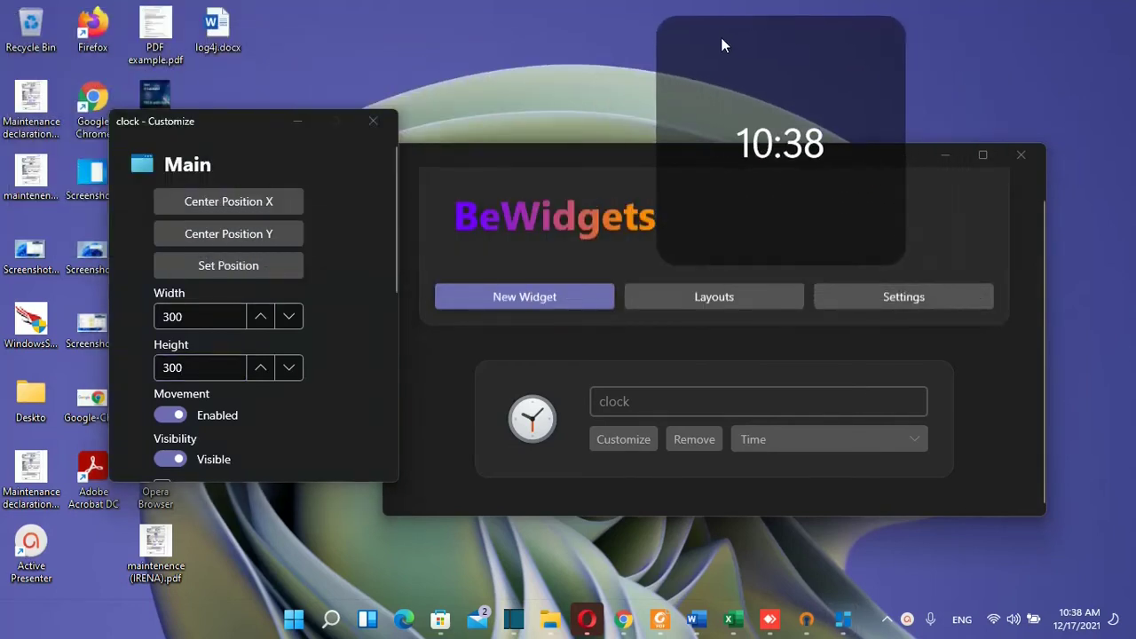
{"action": "left_click_drag", "start_coordinate": [545, 155], "coordinate": [581, 280]}
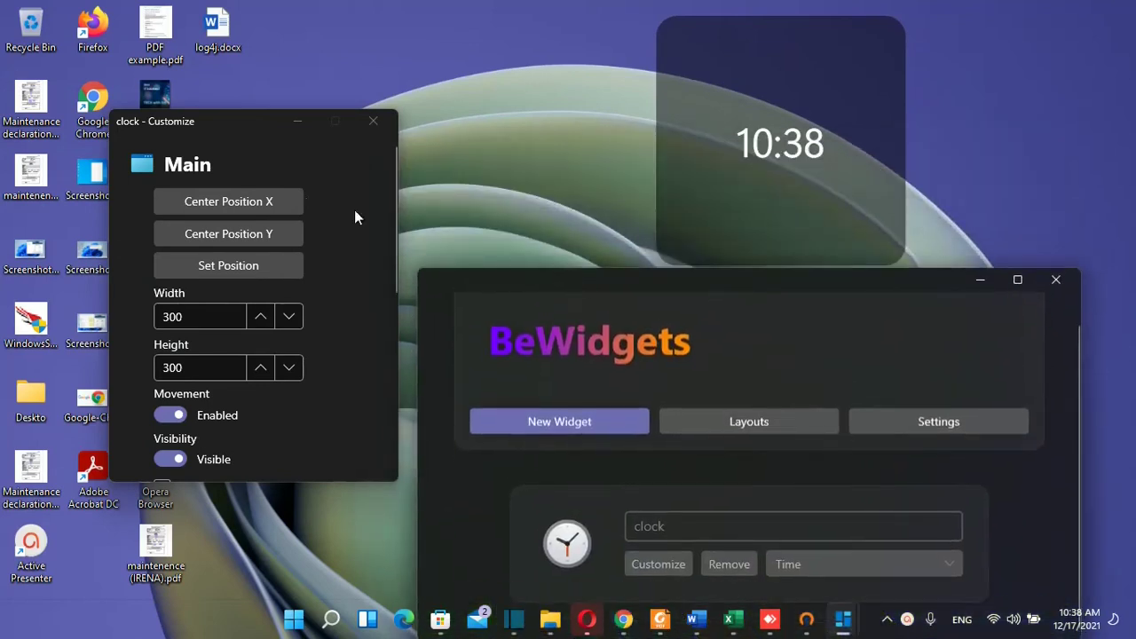
{"action": "left_click_drag", "start_coordinate": [275, 124], "coordinate": [291, 183]}
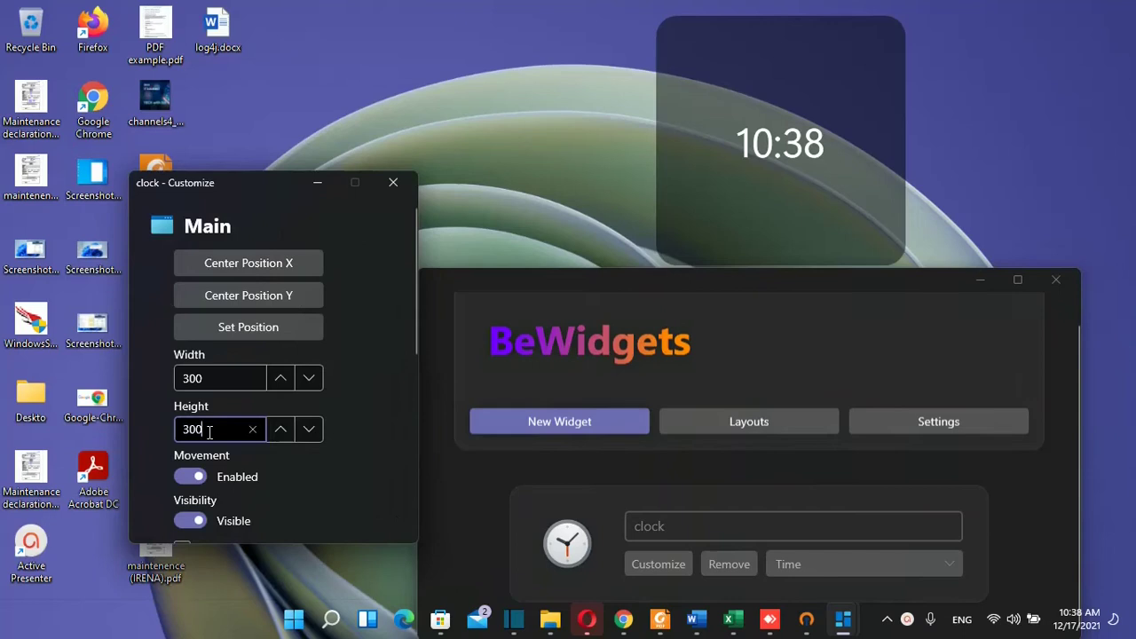
{"action": "type", "text": "100"}
{"action": "left_click_drag", "start_coordinate": [701, 67], "coordinate": [935, 60]}
Turn on Show seconds for the clock and keep ':' as the time separator.
{"action": "scroll", "coordinate": [316, 480], "scroll_direction": "down", "scroll_amount": 3}
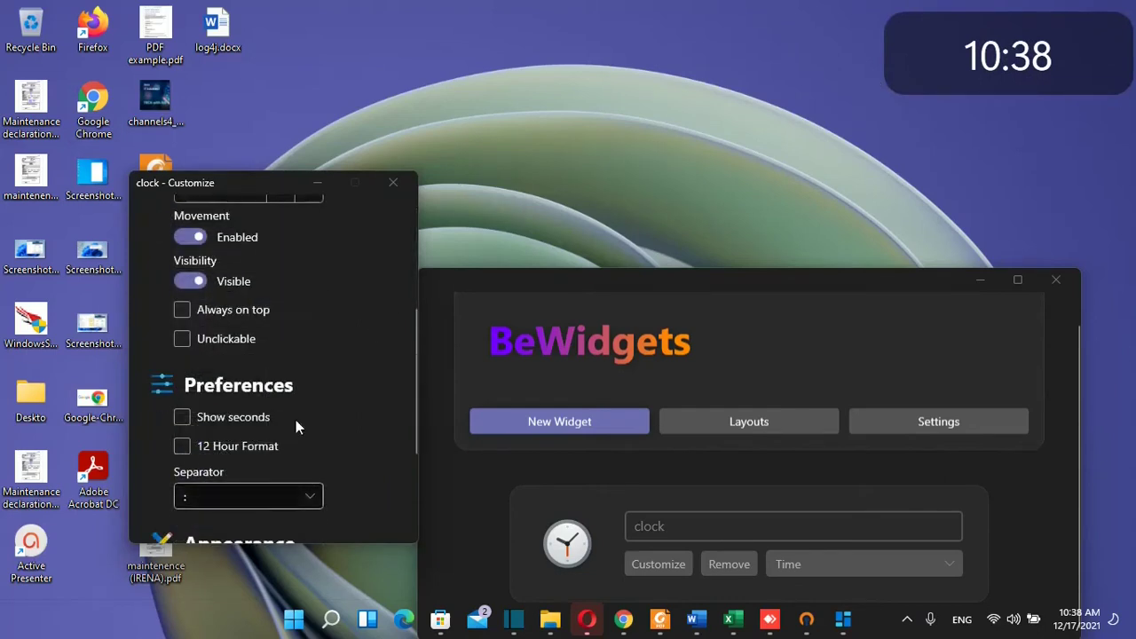
{"action": "left_click", "coordinate": [182, 417]}
{"action": "scroll", "coordinate": [376, 443], "scroll_direction": "down", "scroll_amount": 2}
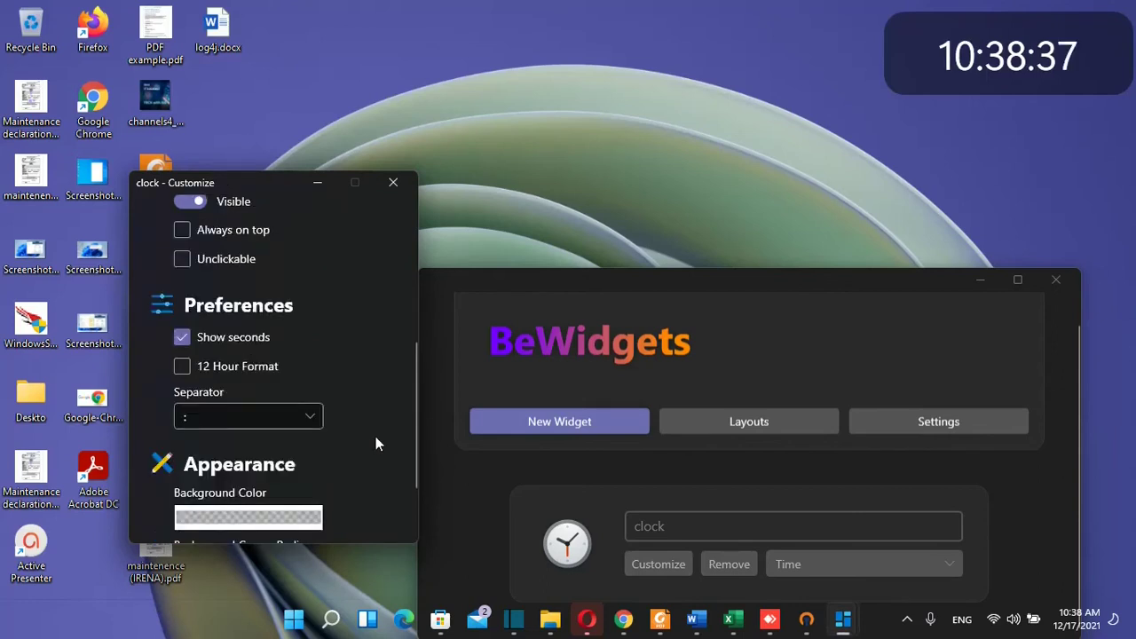
{"action": "left_click", "coordinate": [288, 418]}
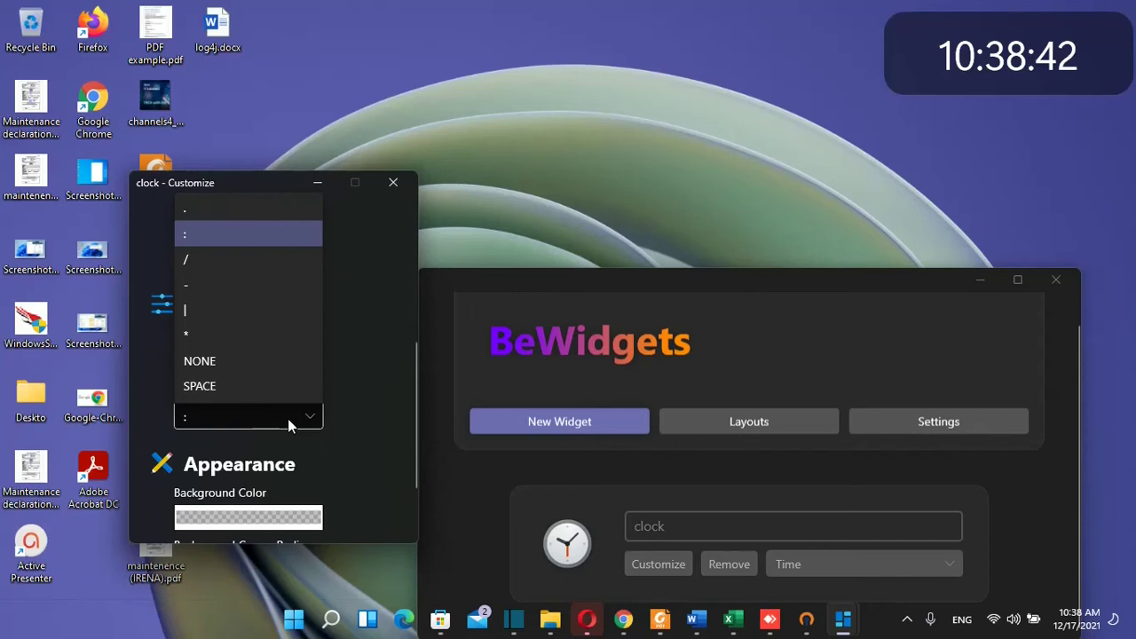
{"action": "left_click", "coordinate": [287, 418]}
{"action": "scroll", "coordinate": [356, 430], "scroll_direction": "down", "scroll_amount": 3}
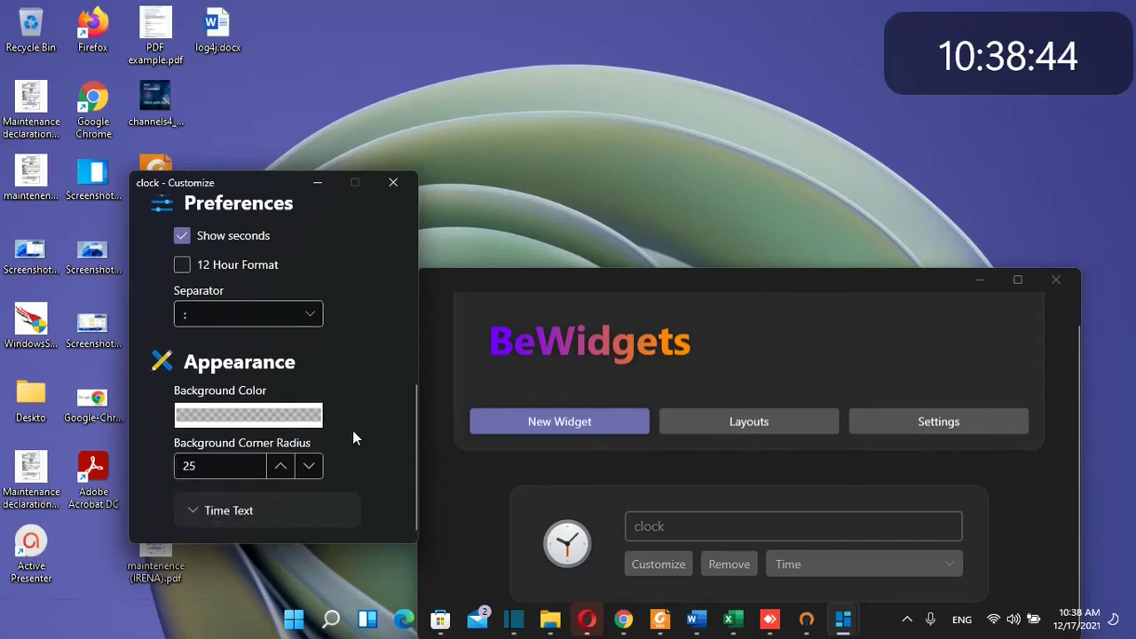
{"action": "scroll", "coordinate": [393, 420], "scroll_direction": "up", "scroll_amount": 3}
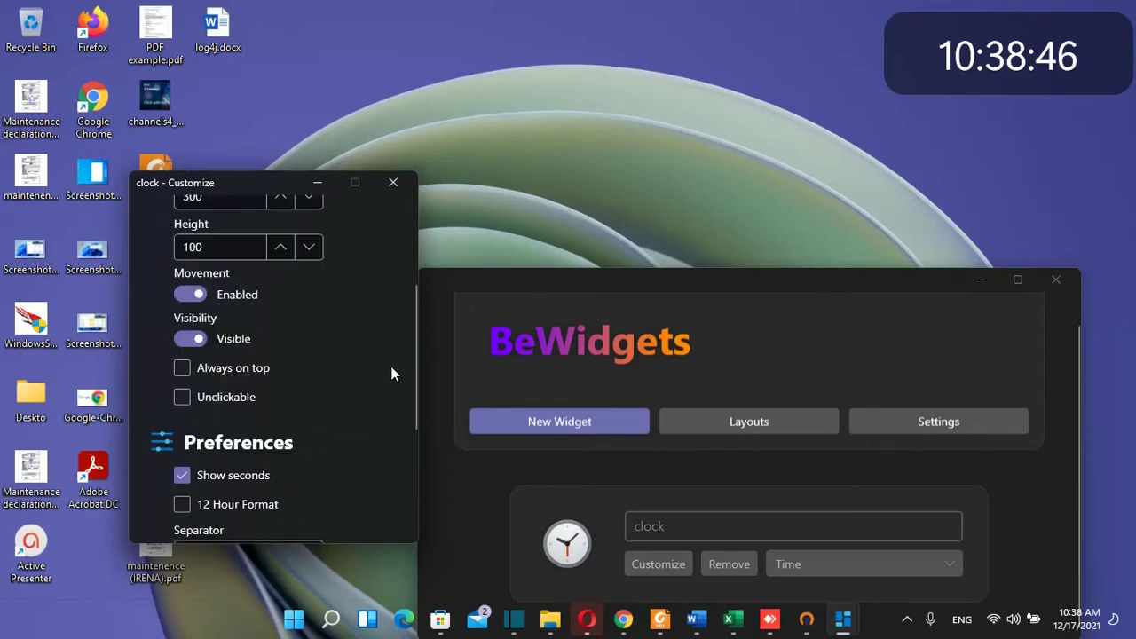
{"action": "scroll", "coordinate": [375, 277], "scroll_direction": "up", "scroll_amount": 3}
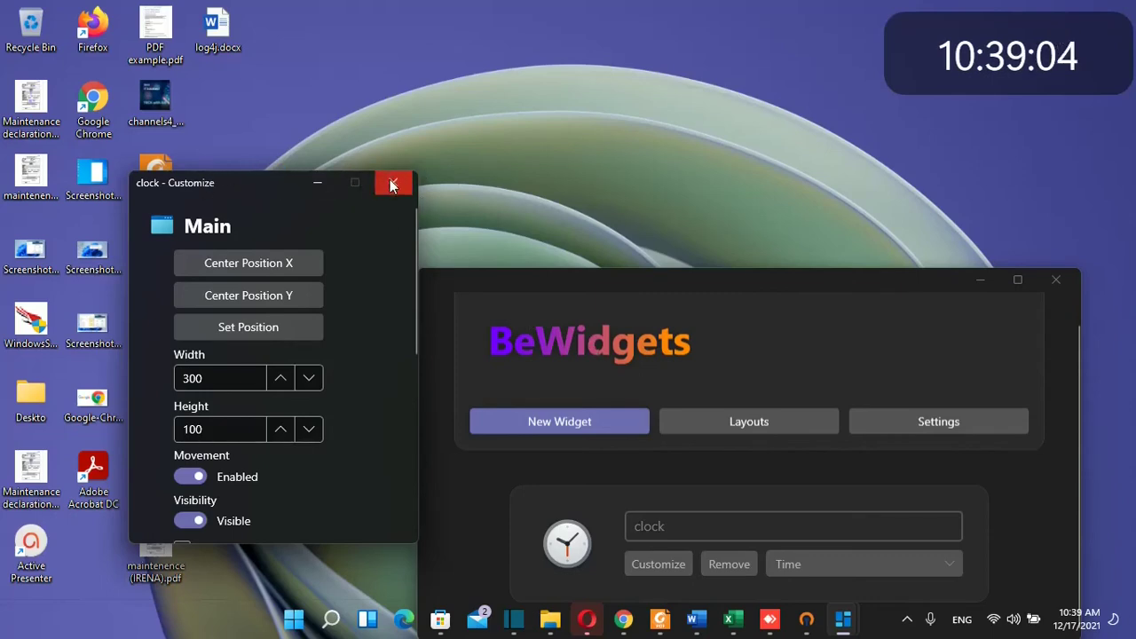
Close the clock's settings, add a Weather-type widget named 'Weather', and open its customization.
{"action": "left_click", "coordinate": [390, 182]}
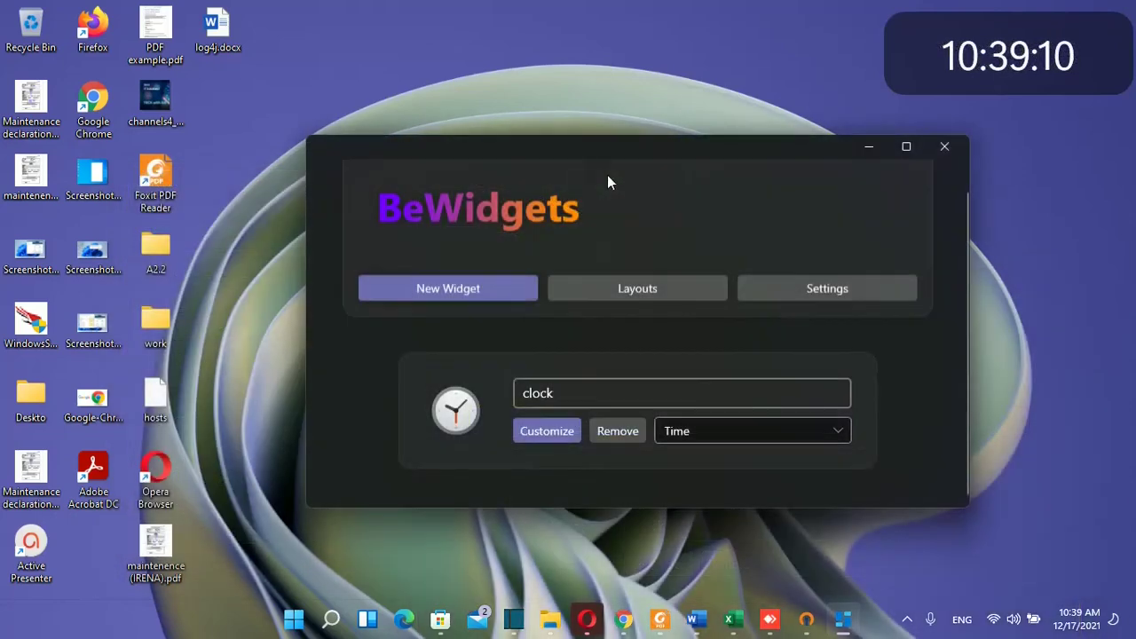
{"action": "left_click", "coordinate": [441, 288]}
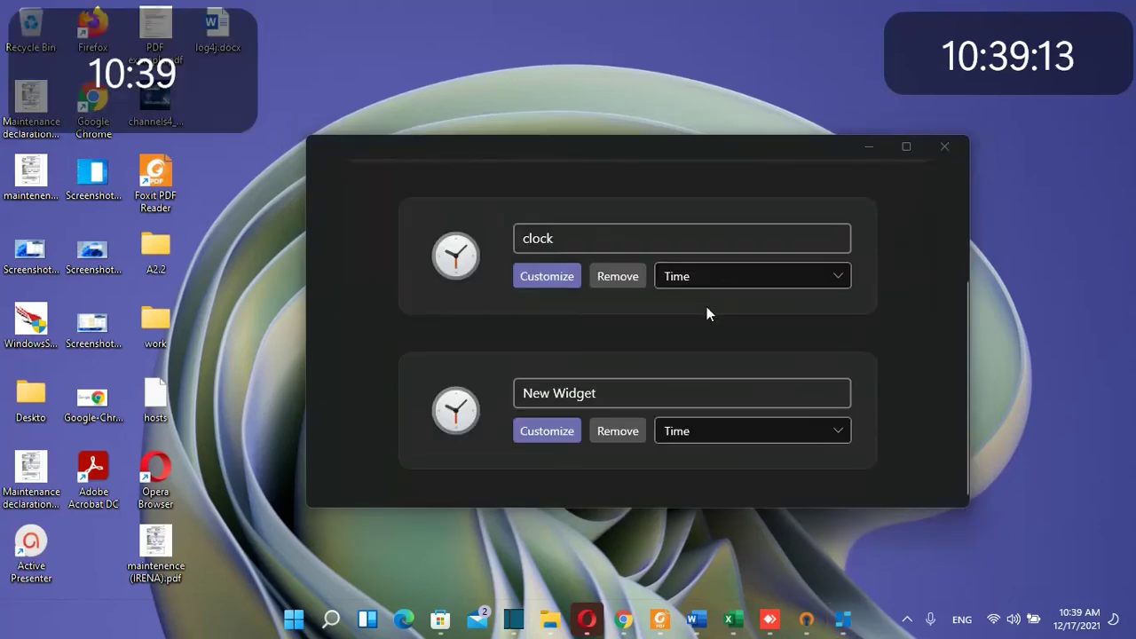
{"action": "left_click", "coordinate": [728, 430]}
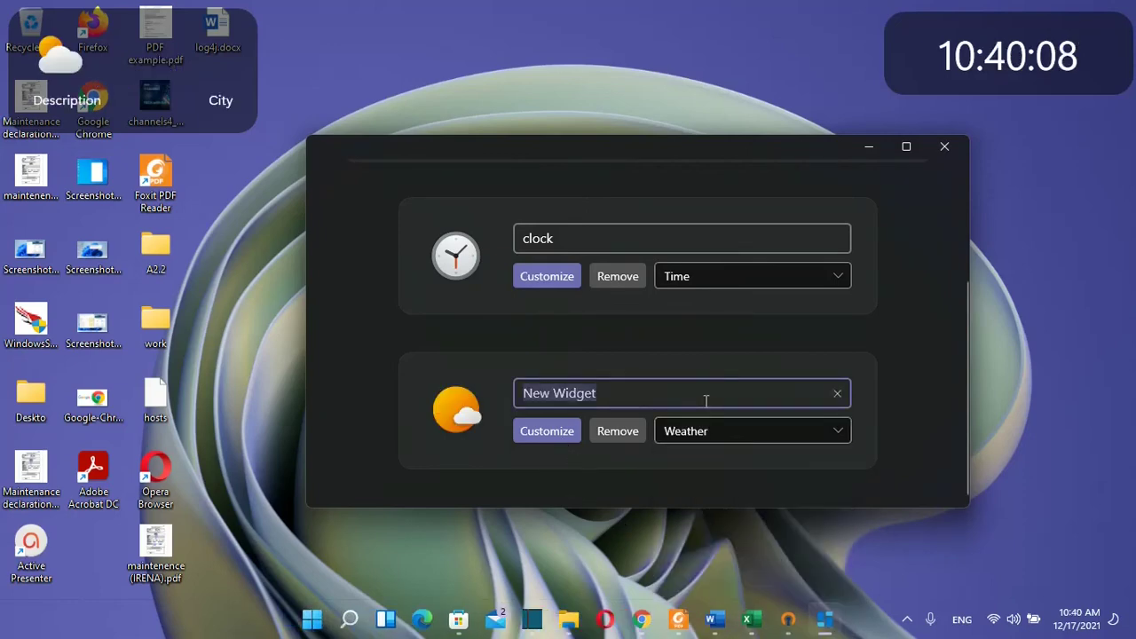
{"action": "type", "text": "Weather"}
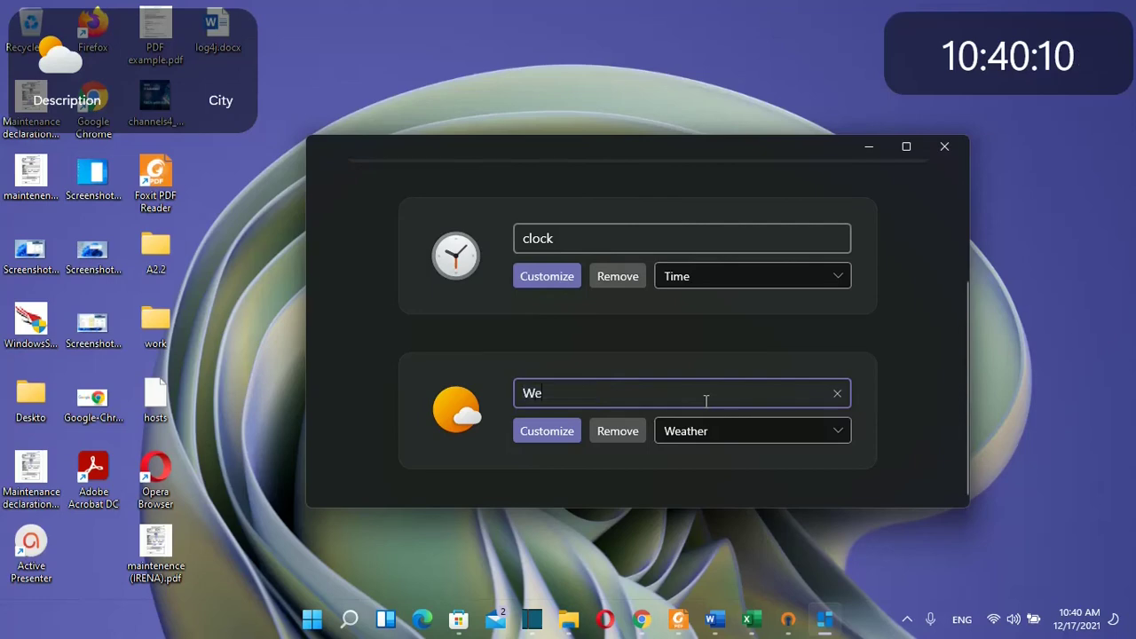
{"action": "left_click", "coordinate": [548, 431]}
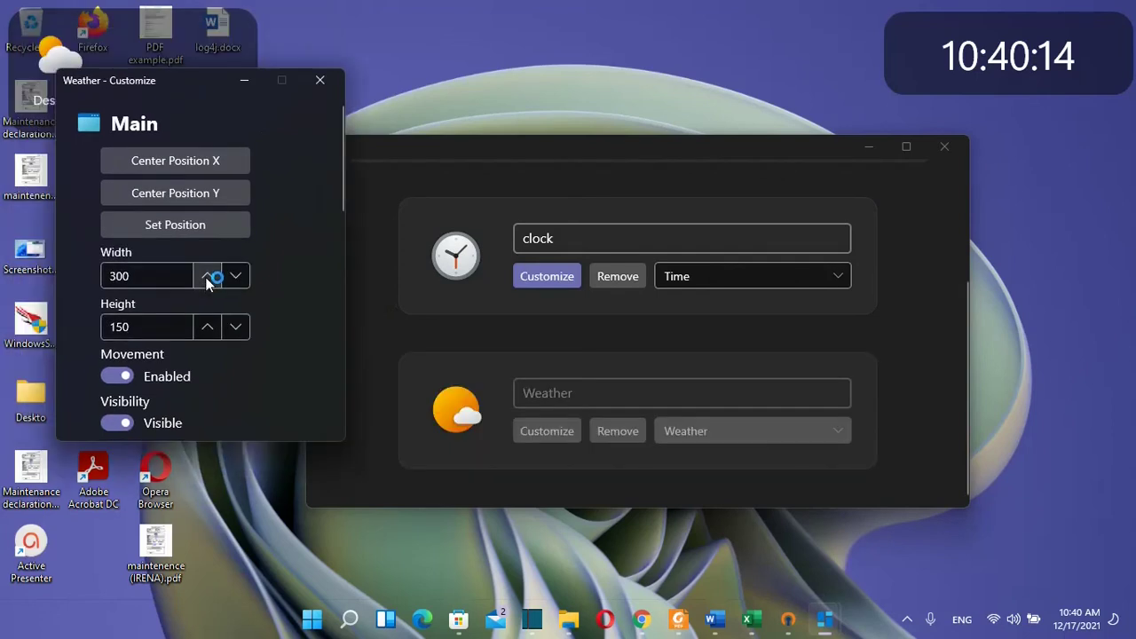
Change the weather widget's city from Prague to munich and accept the validation.
{"action": "scroll", "coordinate": [272, 304], "scroll_direction": "down", "scroll_amount": 3}
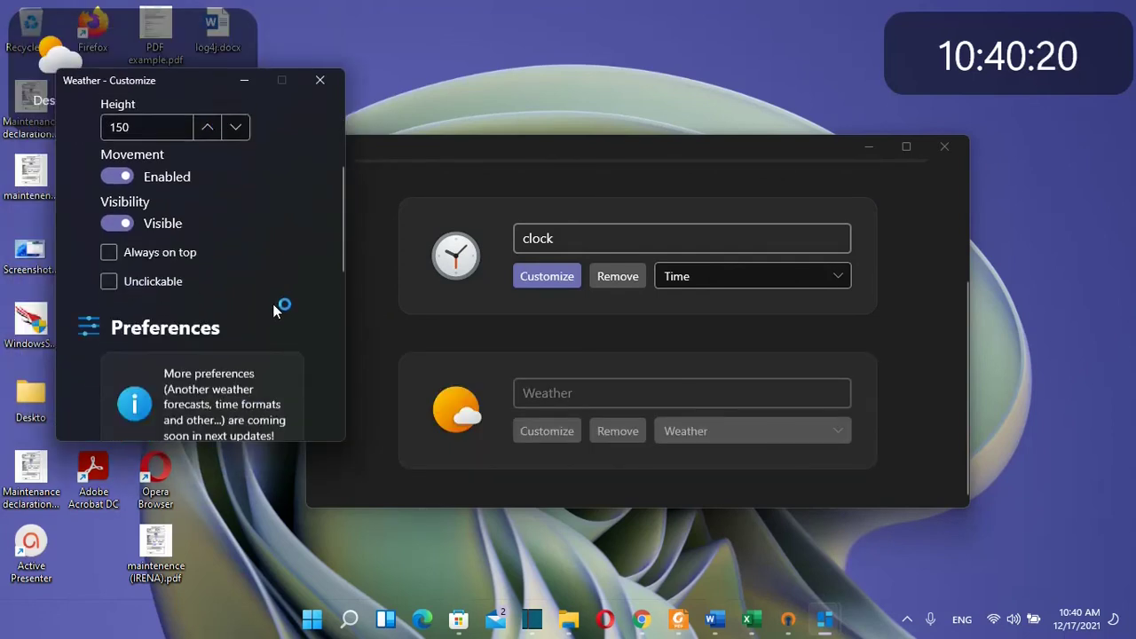
{"action": "scroll", "coordinate": [272, 304], "scroll_direction": "down", "scroll_amount": 3}
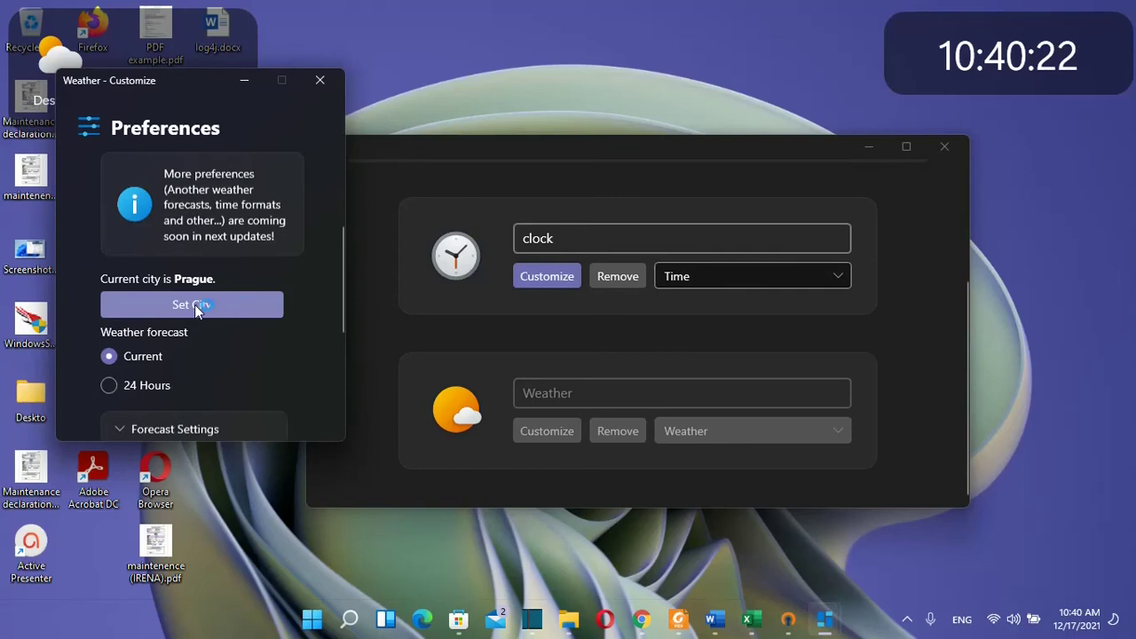
{"action": "left_click", "coordinate": [197, 306]}
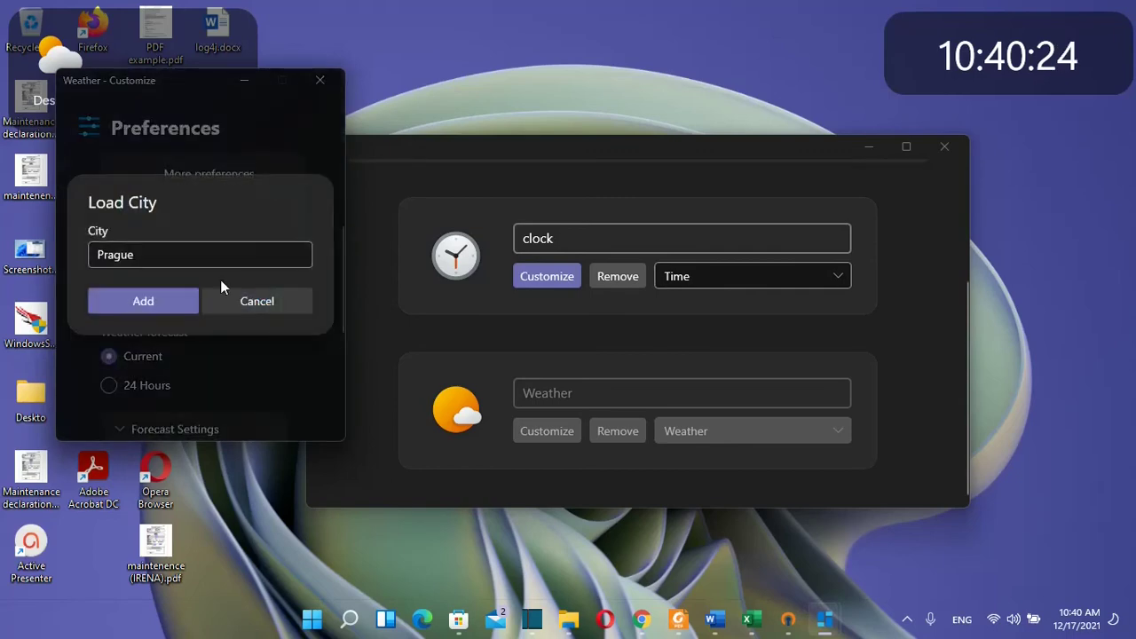
{"action": "left_click", "coordinate": [176, 254]}
{"action": "double_click", "coordinate": [114, 257]}
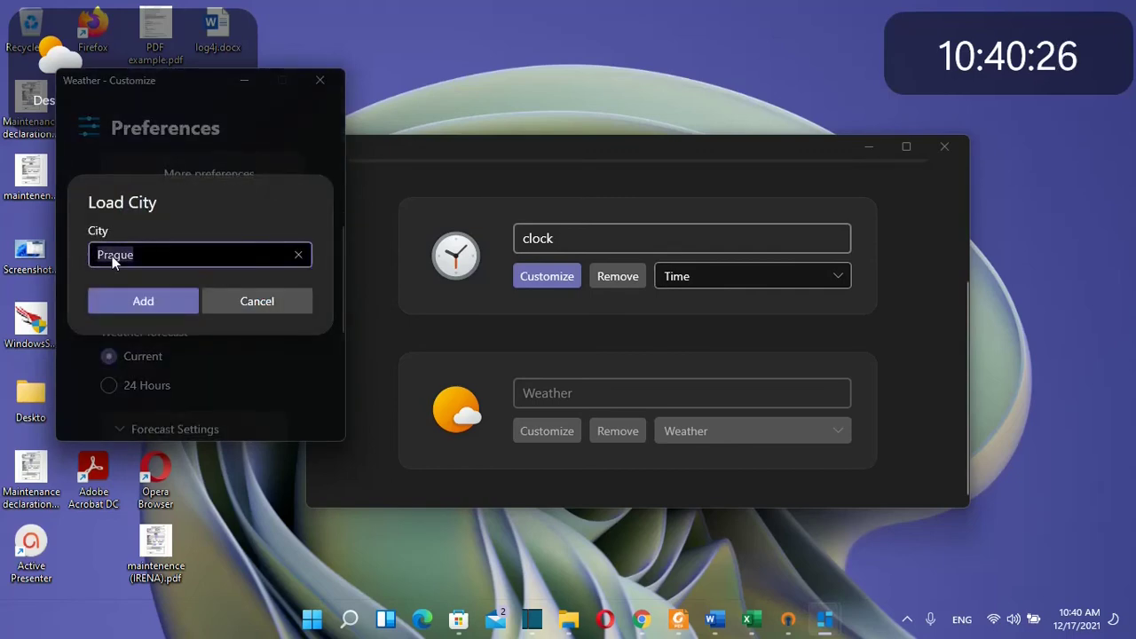
{"action": "type", "text": "munich"}
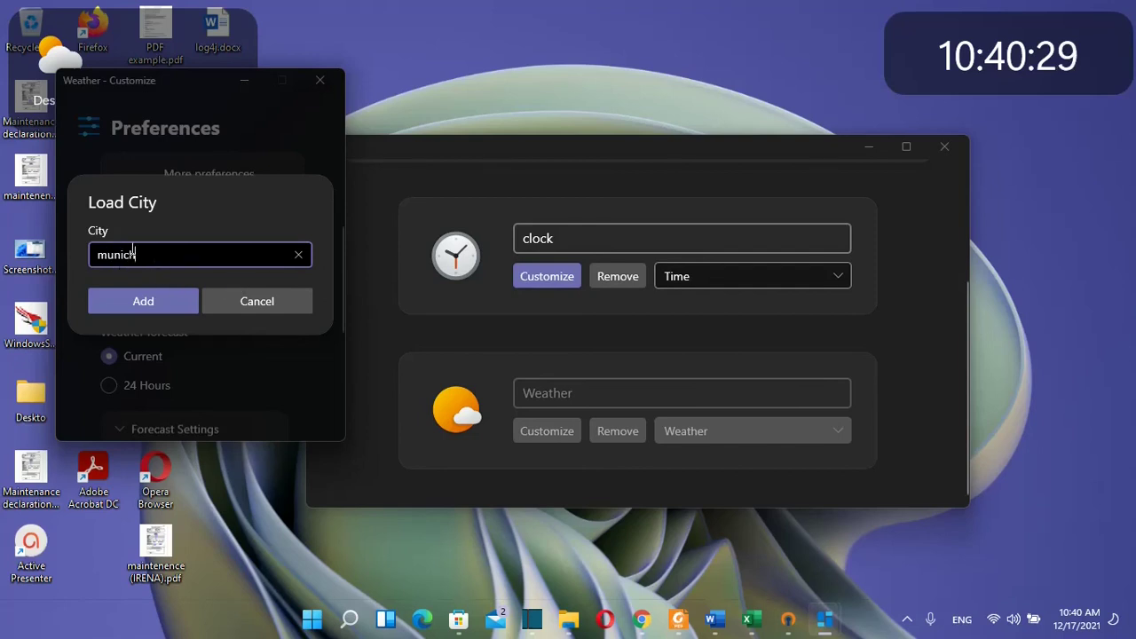
{"action": "left_click", "coordinate": [156, 305]}
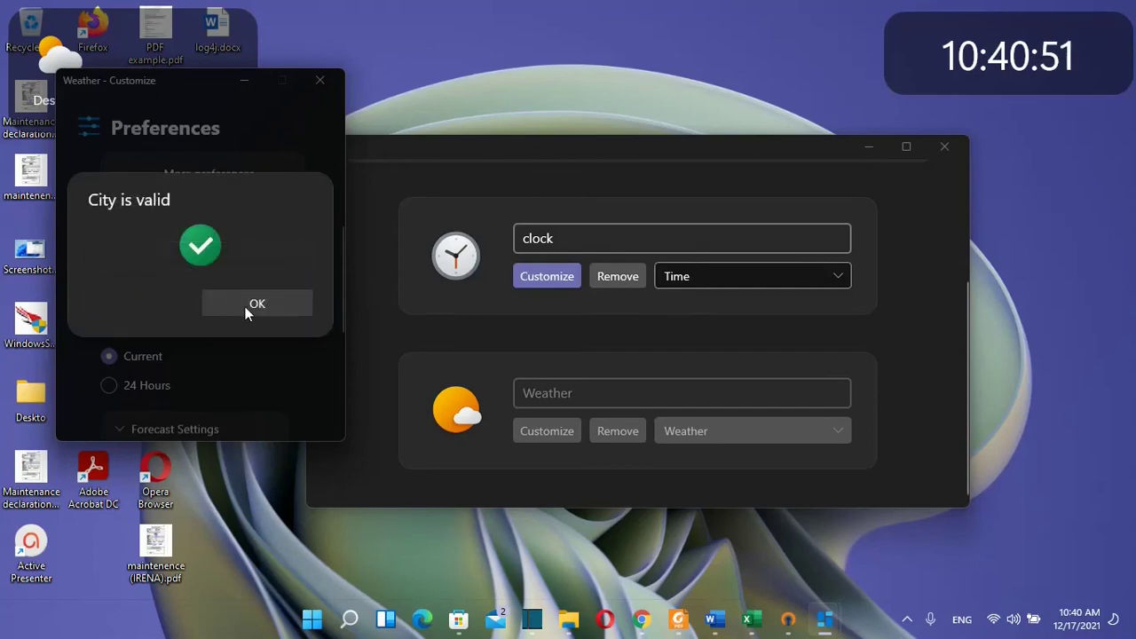
{"action": "left_click", "coordinate": [249, 307]}
Drag the weather widget to the top-right of the desktop, just below the clock.
{"action": "scroll", "coordinate": [220, 369], "scroll_direction": "down", "scroll_amount": 6}
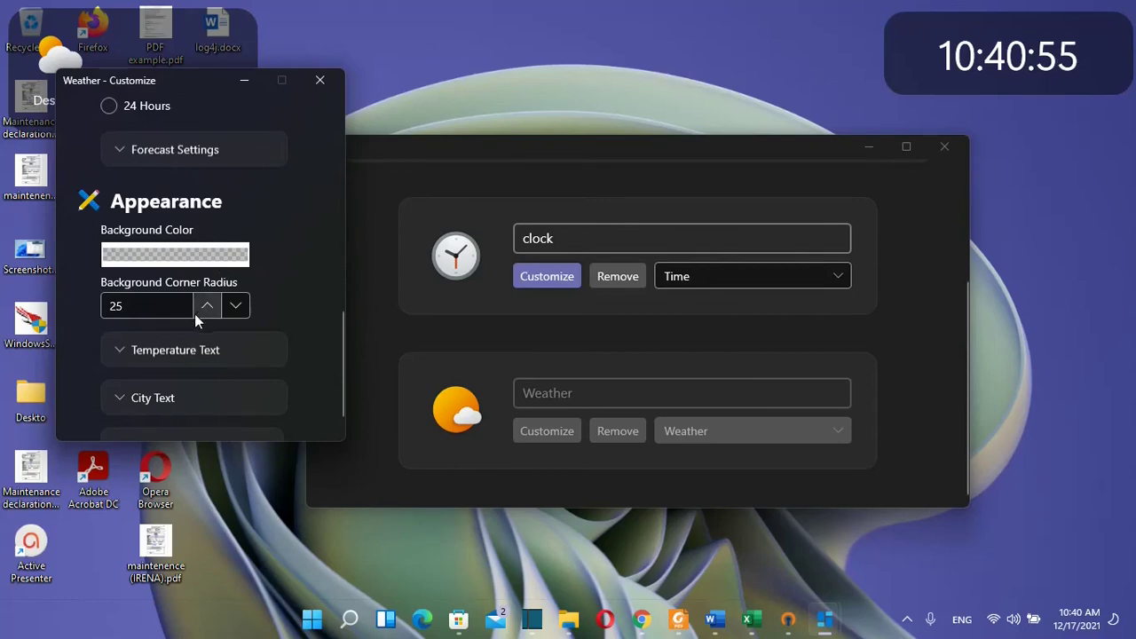
{"action": "scroll", "coordinate": [263, 286], "scroll_direction": "down", "scroll_amount": 1}
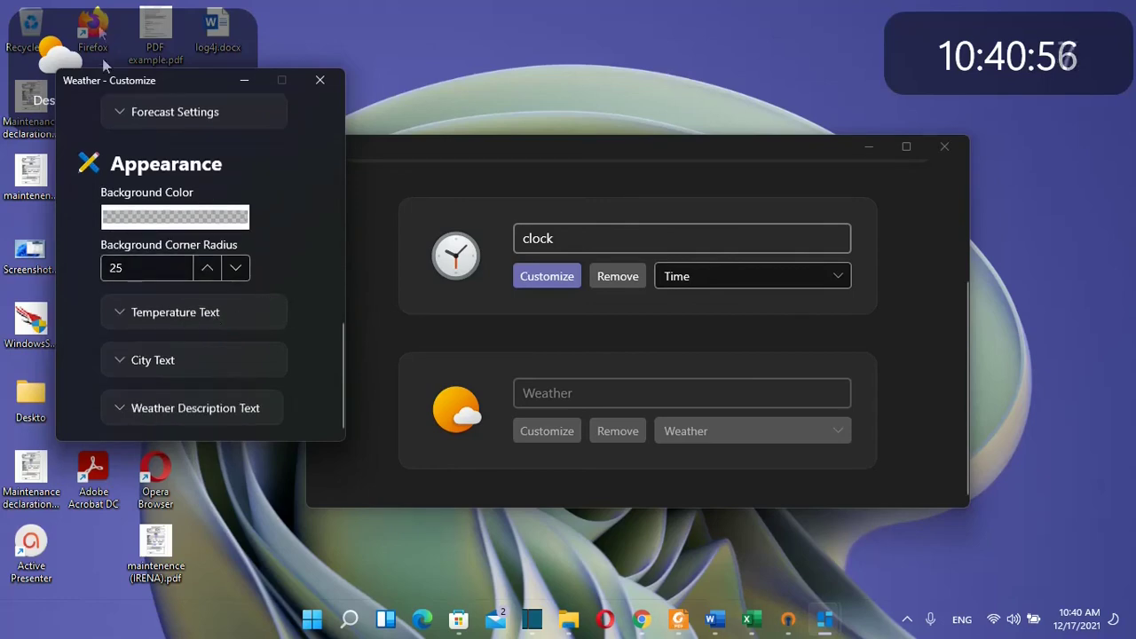
{"action": "left_click_drag", "start_coordinate": [102, 58], "coordinate": [185, 59]}
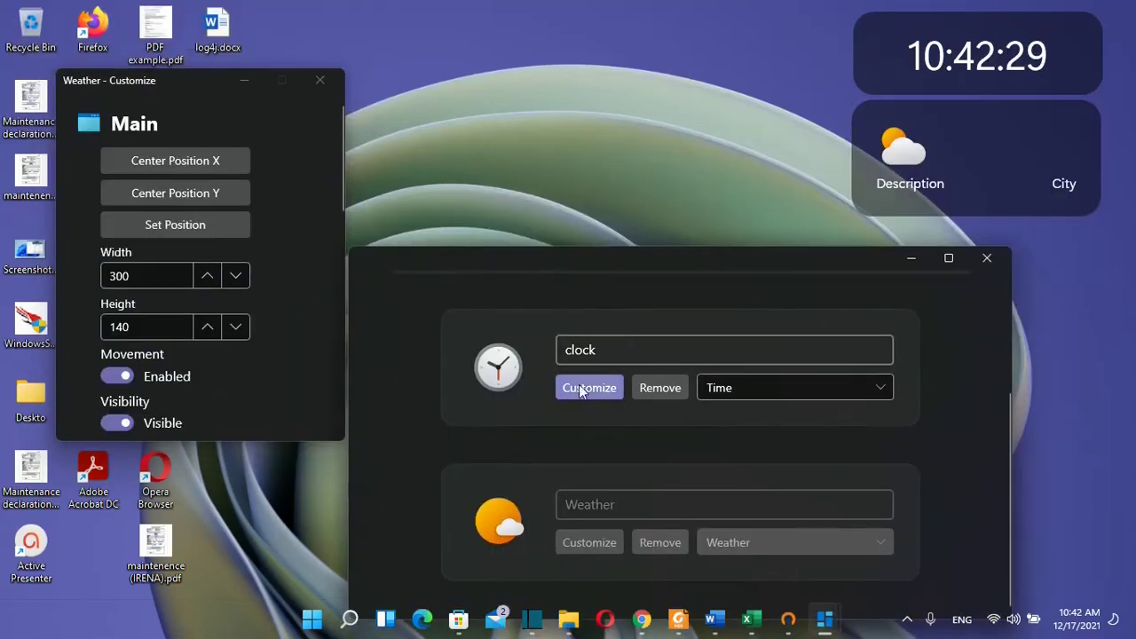